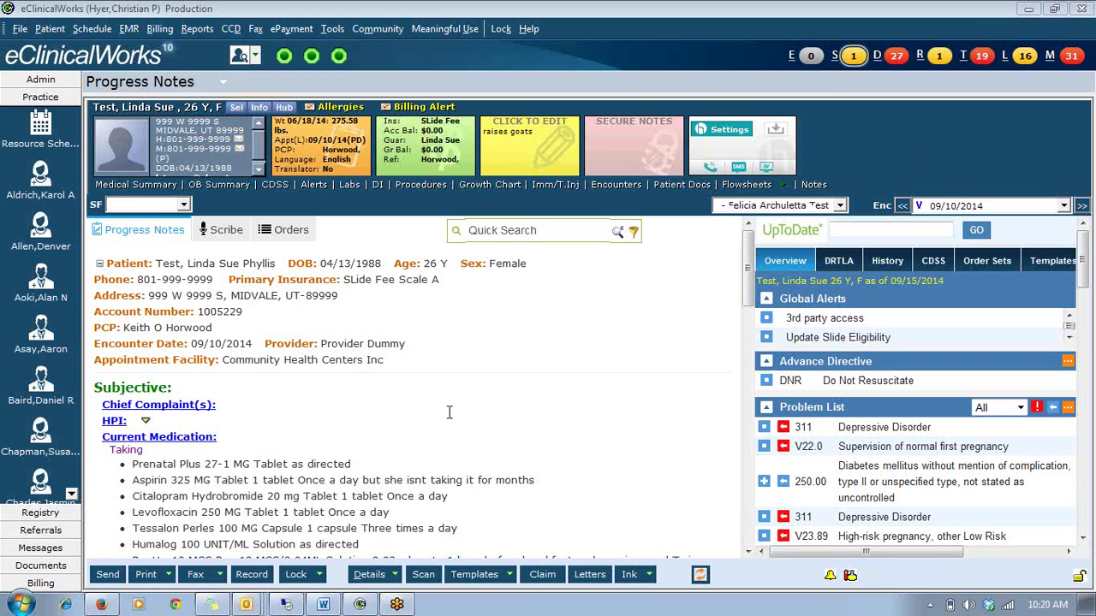
Scroll the progress note to the Assessment showing Lactose intolerance 271.3 and Red eye 379.93.
scroll(449, 413, down, 10)
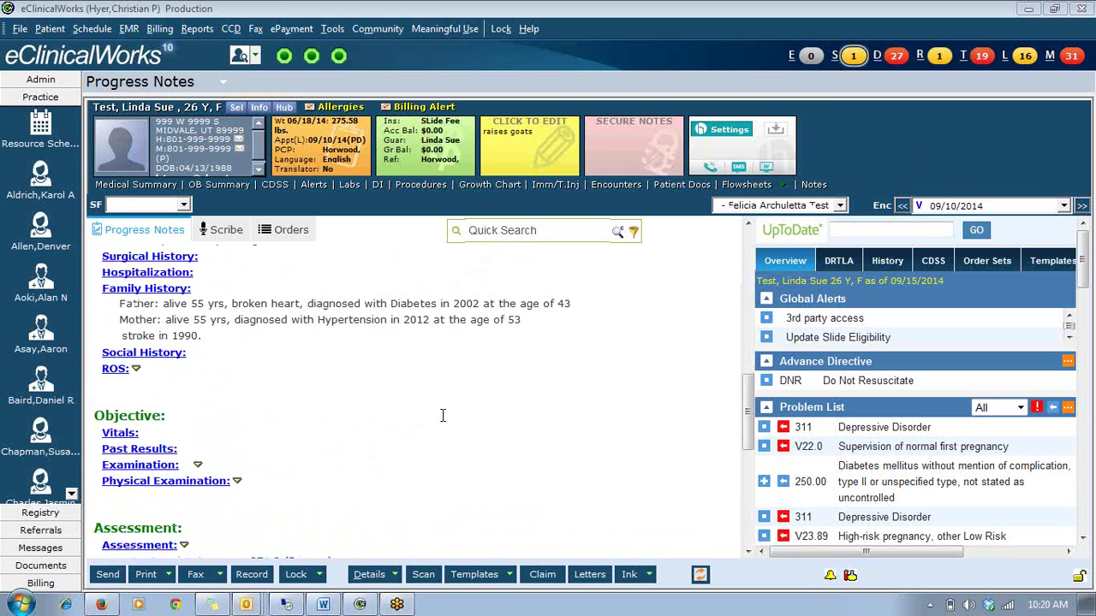
scroll(438, 419, down, 4)
scroll(272, 406, up, 5)
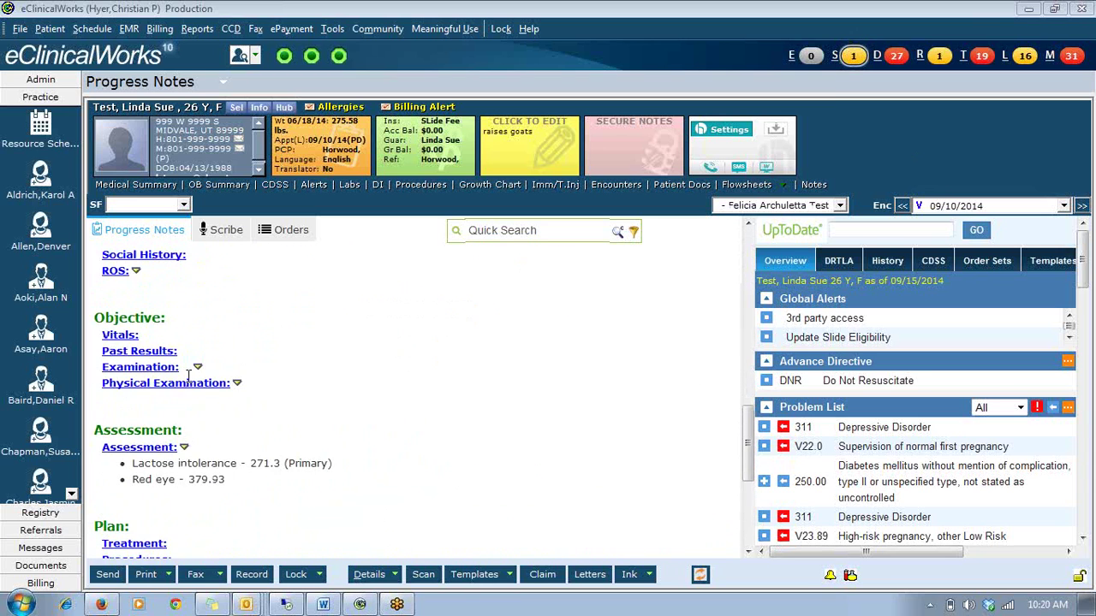
Open the visit's Assessments window, switching to Classic Search and back to Smart Search.
click(128, 448)
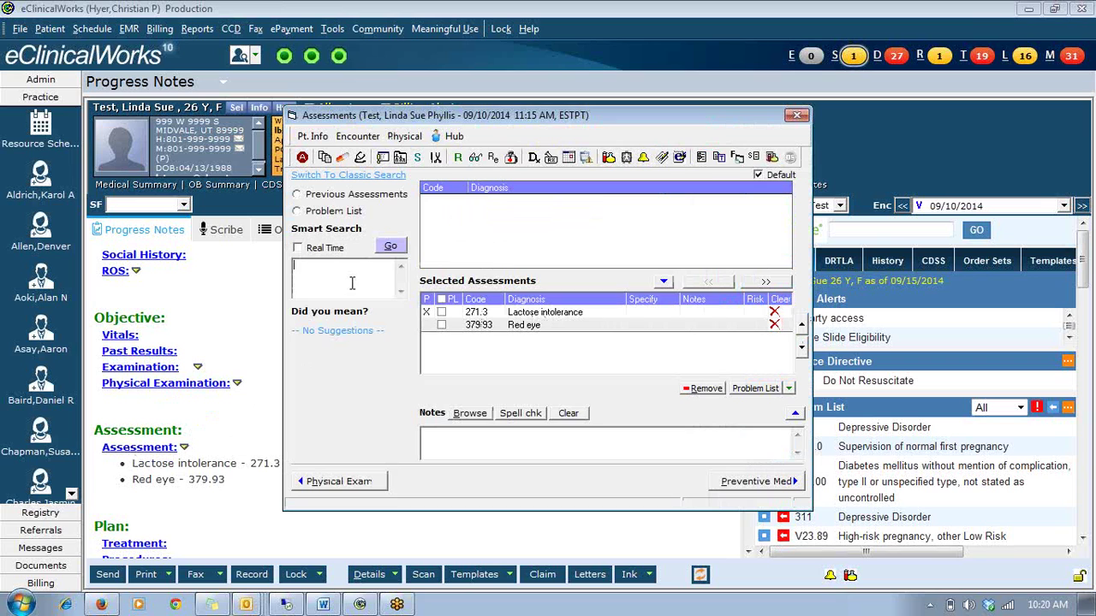
click(375, 176)
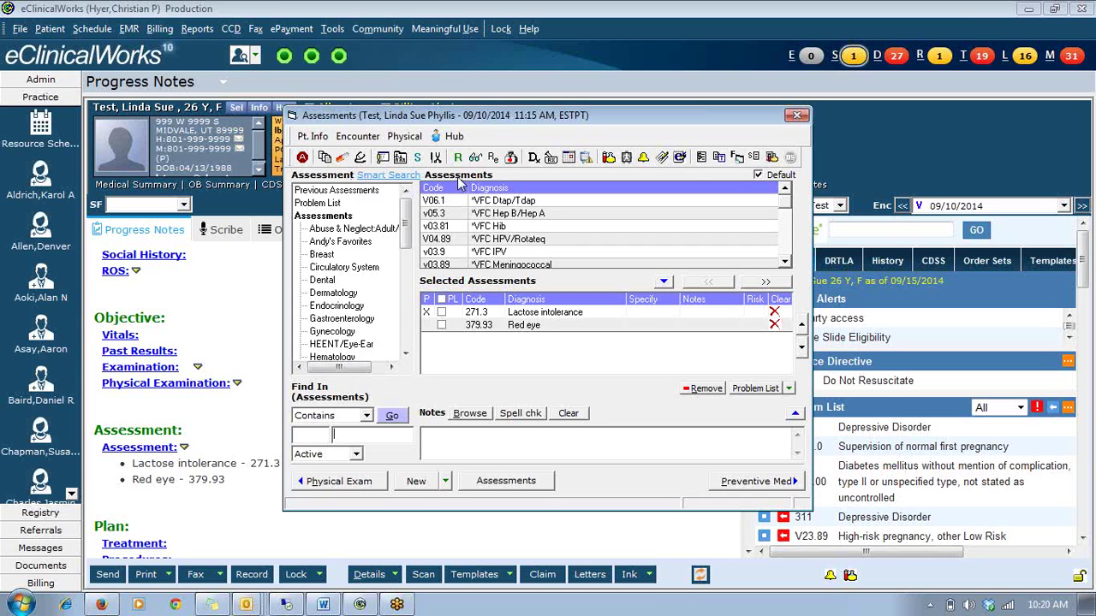
click(389, 175)
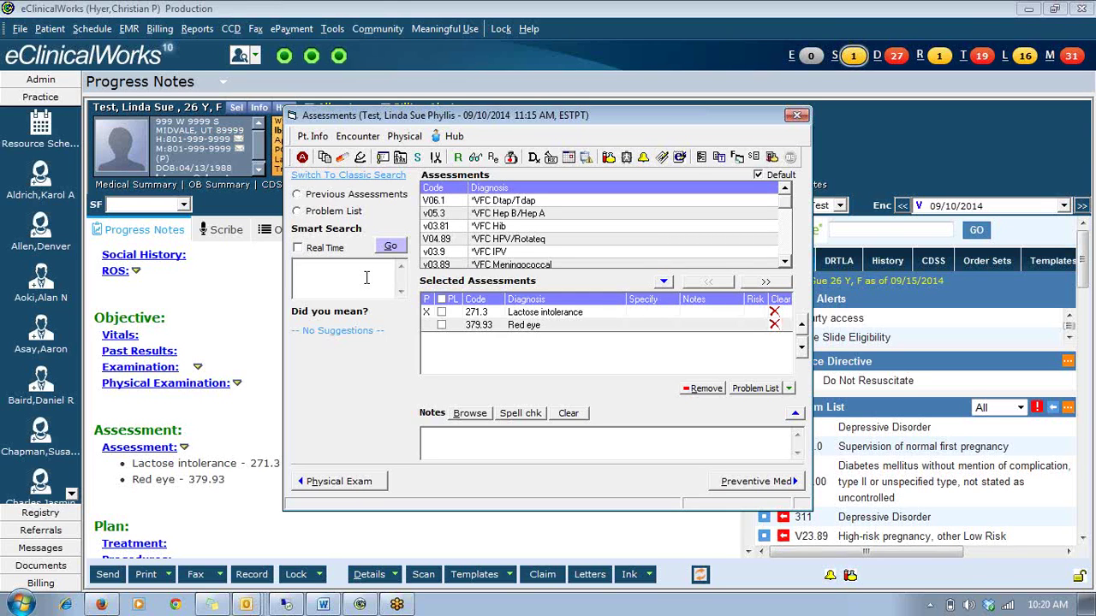
Search Smart Search for 'lightheaded' and add 780.4 Lightheaded to the selected assessments.
text(lightheadnes)
key(BackSpace)
key(BackSpace)
key(BackSpace)
text(ed)
key(Return)
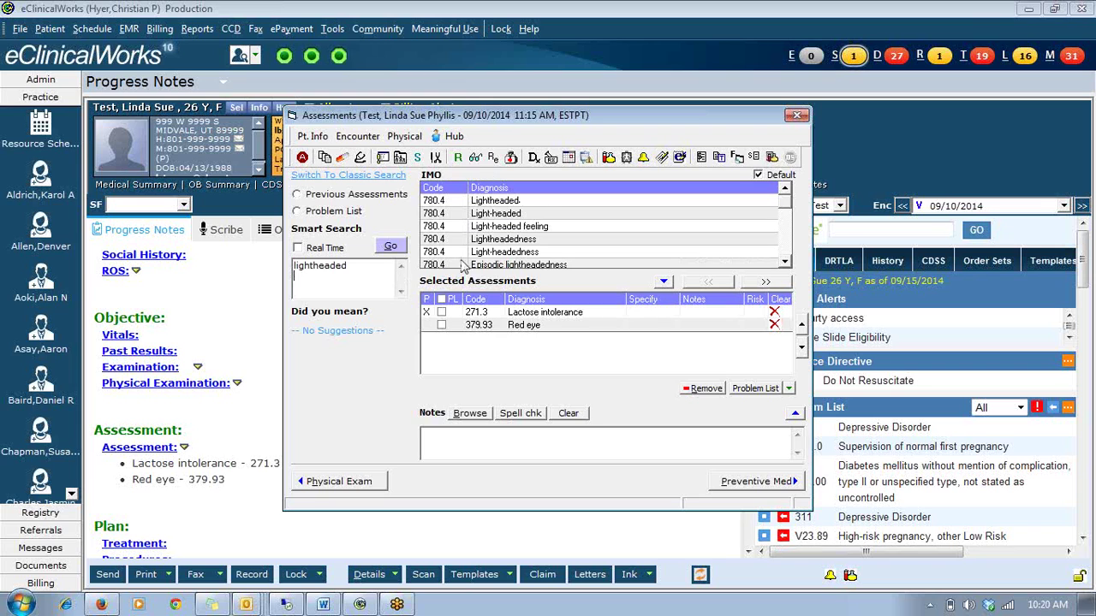
double_click(556, 203)
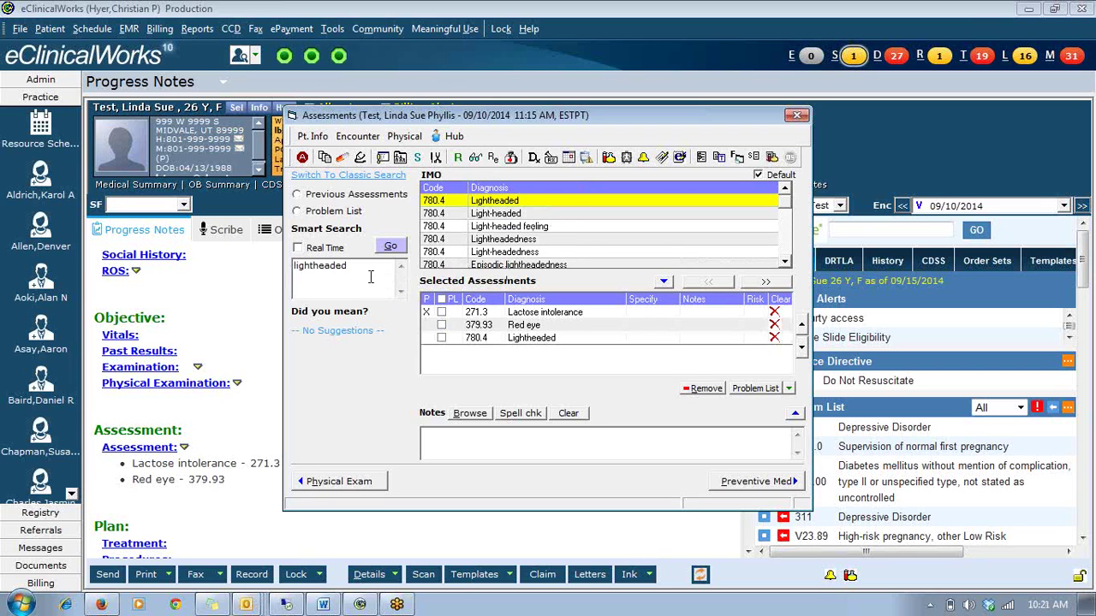
Search for 'lac int' to list the Lactose intolerance codes.
key(BackSpace)
key(BackSpace)
key(BackSpace)
key(BackSpace)
key(BackSpace)
key(BackSpace)
key(BackSpace)
key(BackSpace)
key(BackSpace)
key(BackSpace)
key(BackSpace)
text(lac int)
key(Return)
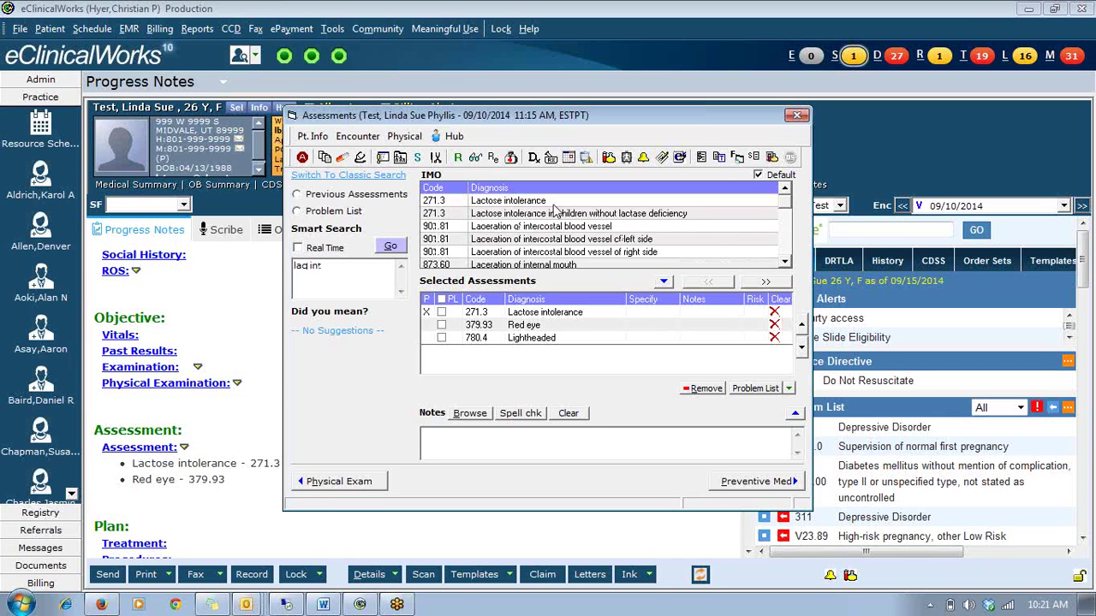
click(367, 268)
key(BackSpace)
key(BackSpace)
key(BackSpace)
key(BackSpace)
key(BackSpace)
key(BackSpace)
key(BackSpace)
text(htn)
key(Return)
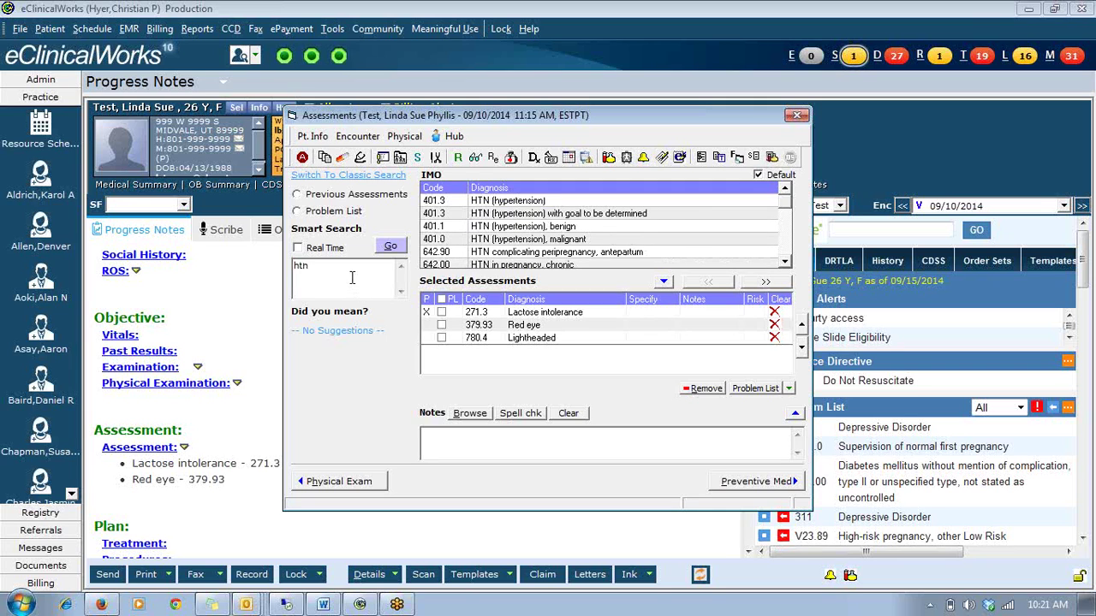
key(BackSpace)
key(BackSpace)
key(BackSpace)
text(sty)
key(Return)
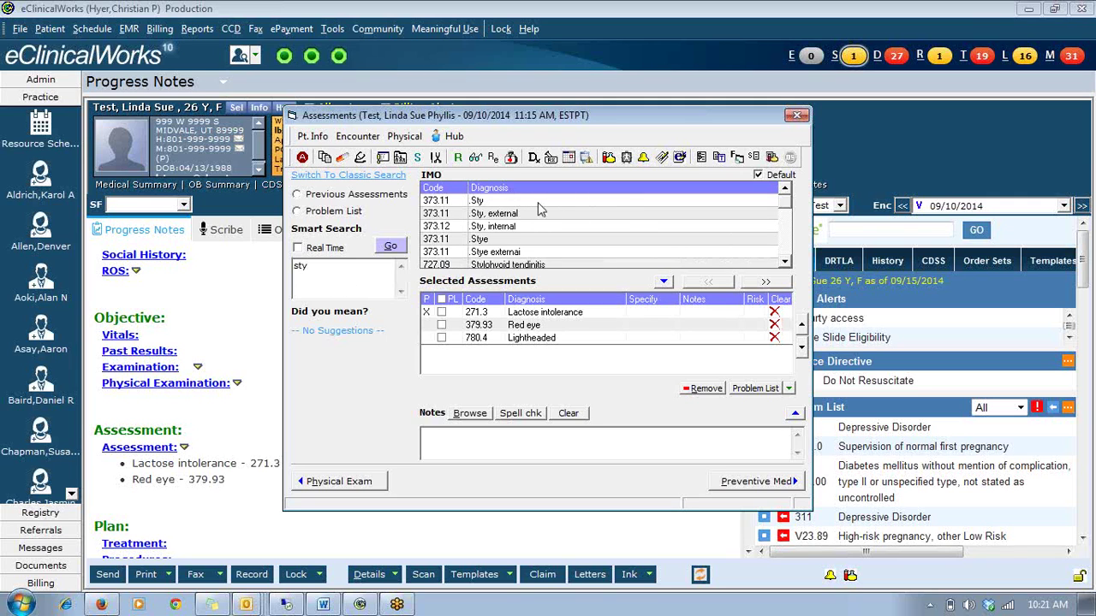
key(BackSpace)
key(BackSpace)
key(BackSpace)
text(sumac)
key(BackSpace)
key(BackSpace)
key(BackSpace)
key(BackSpace)
key(BackSpace)
text(ivy)
key(Return)
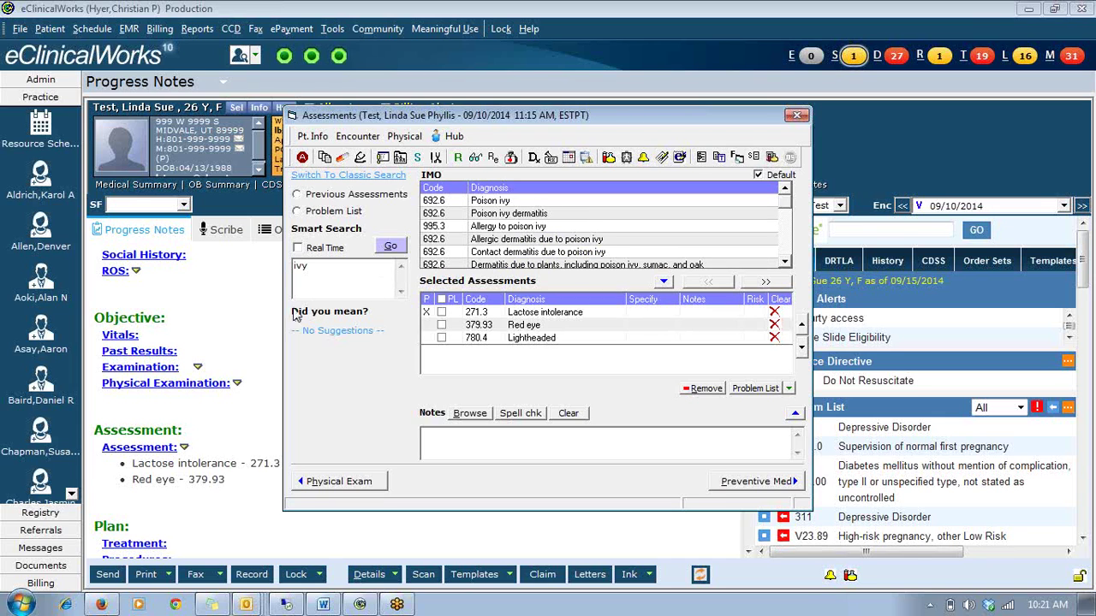
click(335, 282)
key(BackSpace)
key(BackSpace)
key(BackSpace)
text(sumac)
key(Return)
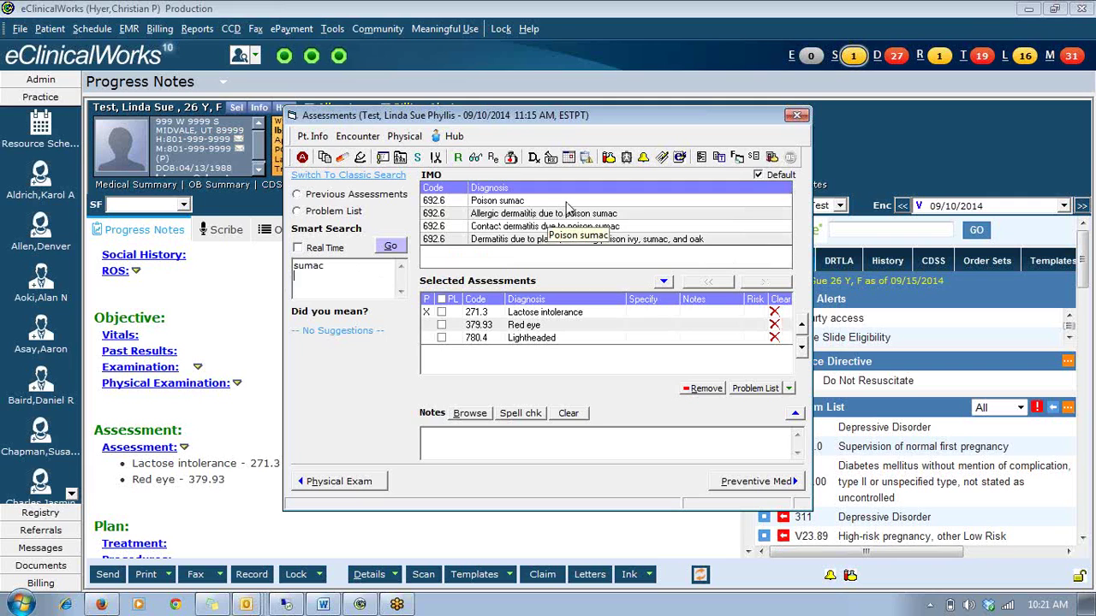
key(BackSpace)
key(BackSpace)
key(BackSpace)
key(BackSpace)
key(BackSpace)
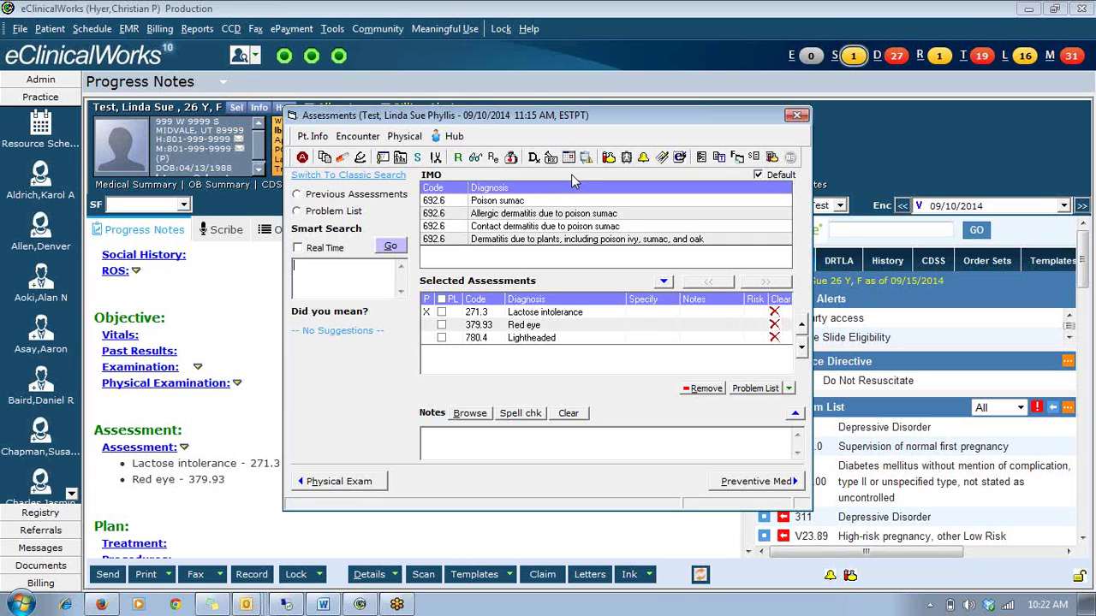
From the Billing window, search '1st trimester bl' and add First trimester bleeding 640.93.
click(795, 117)
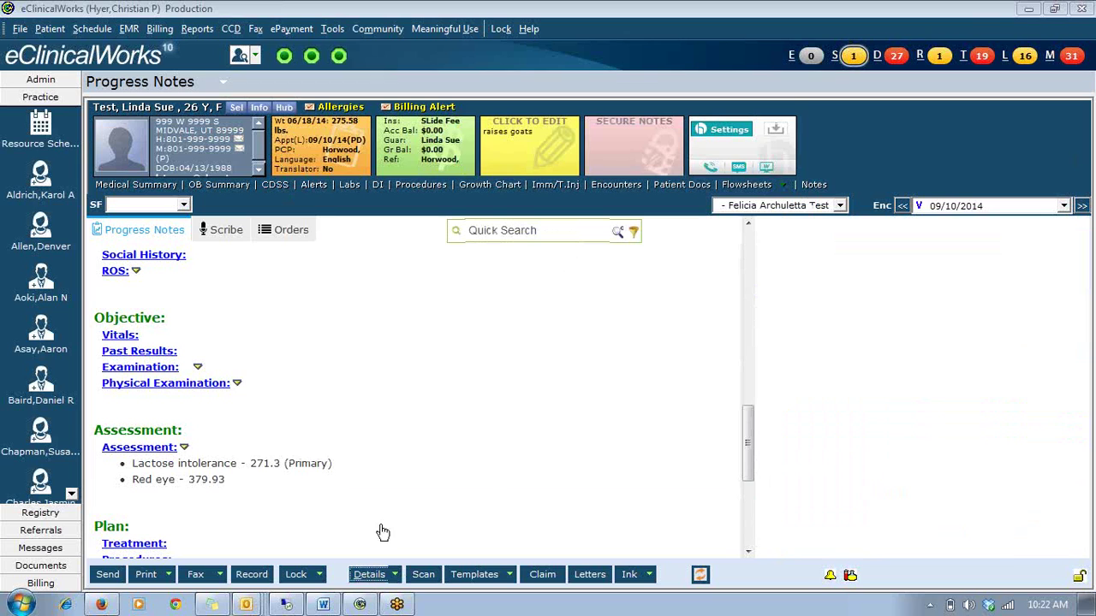
click(569, 158)
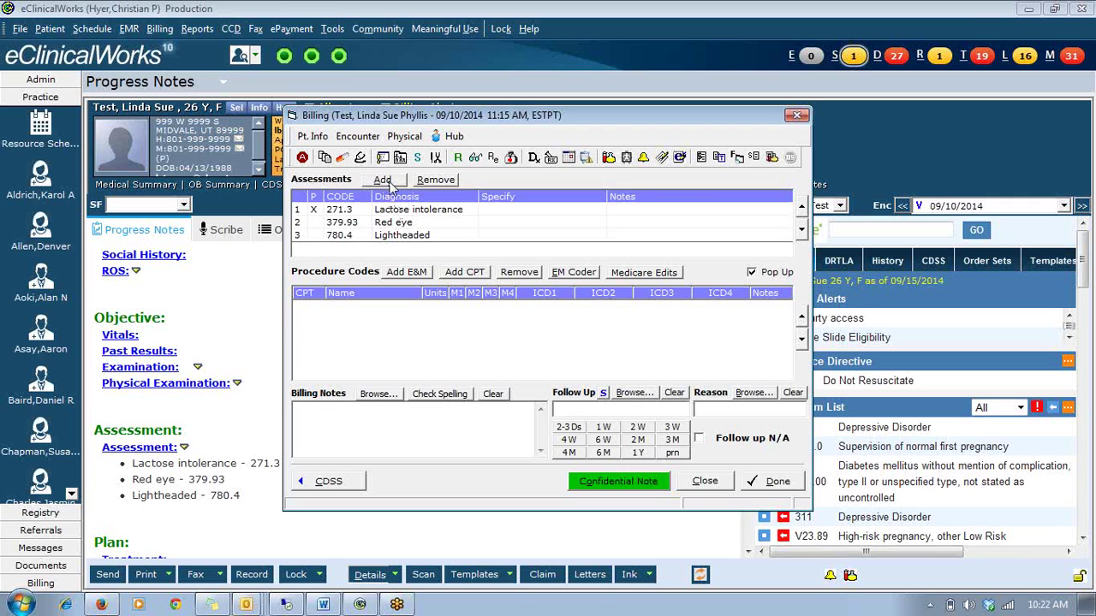
click(390, 182)
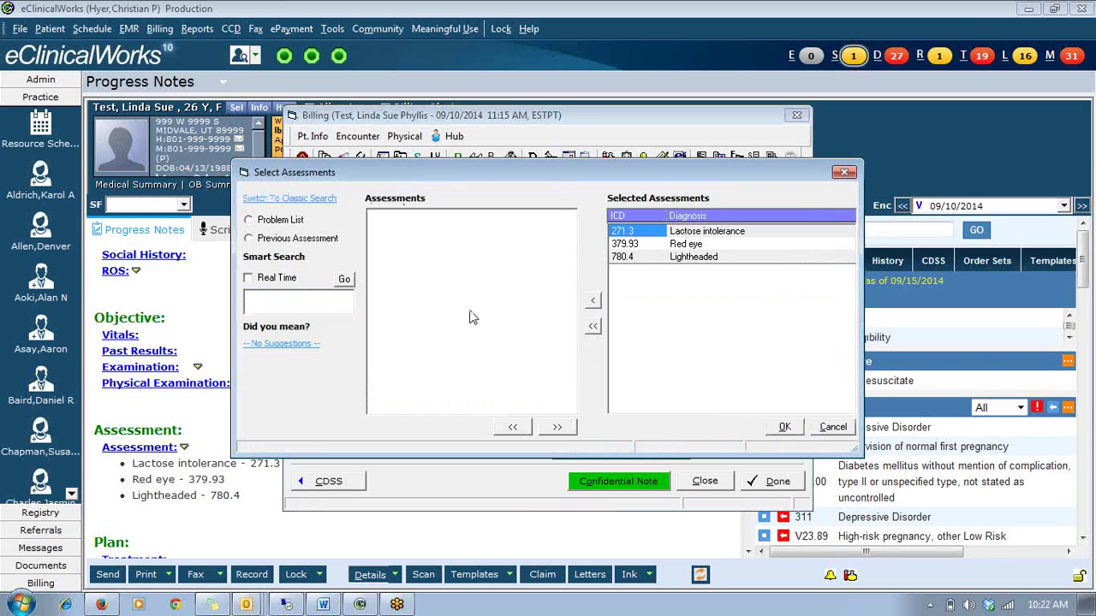
click(306, 304)
text(1st trimester bld)
key(Return)
key(BackSpace)
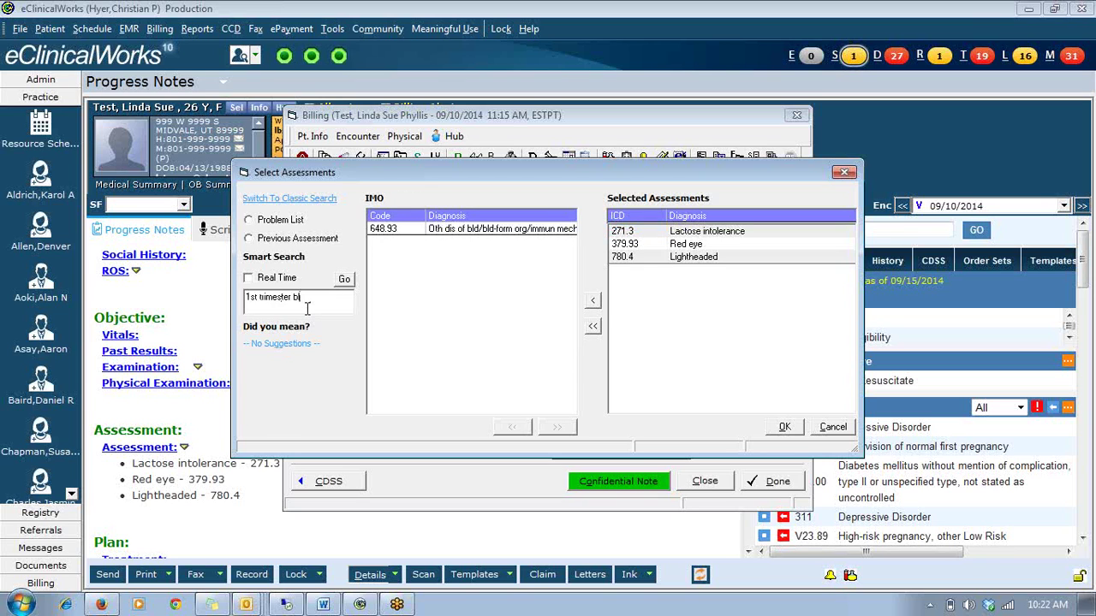
key(Return)
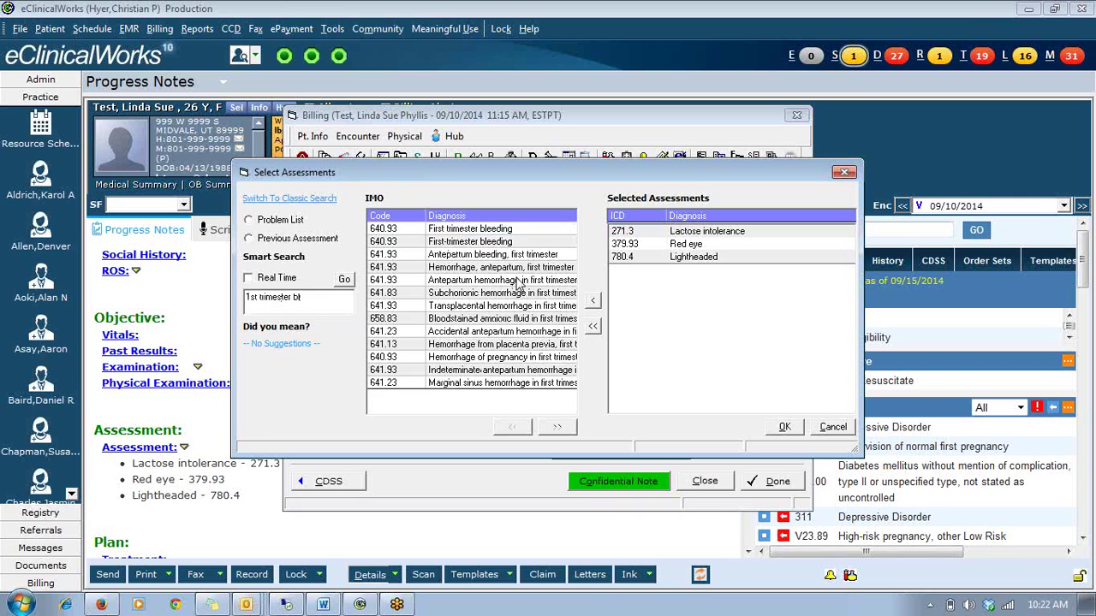
double_click(509, 231)
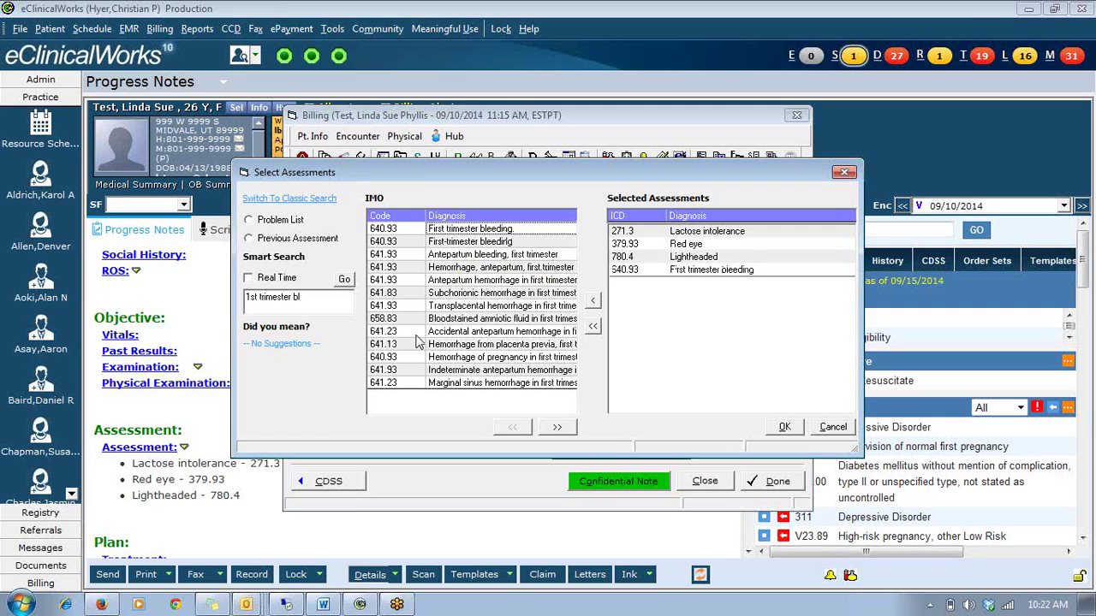
Clear the search and run a heart attack search with 'nart attac'.
click(341, 296)
key(BackSpace)
key(BackSpace)
key(BackSpace)
key(BackSpace)
key(BackSpace)
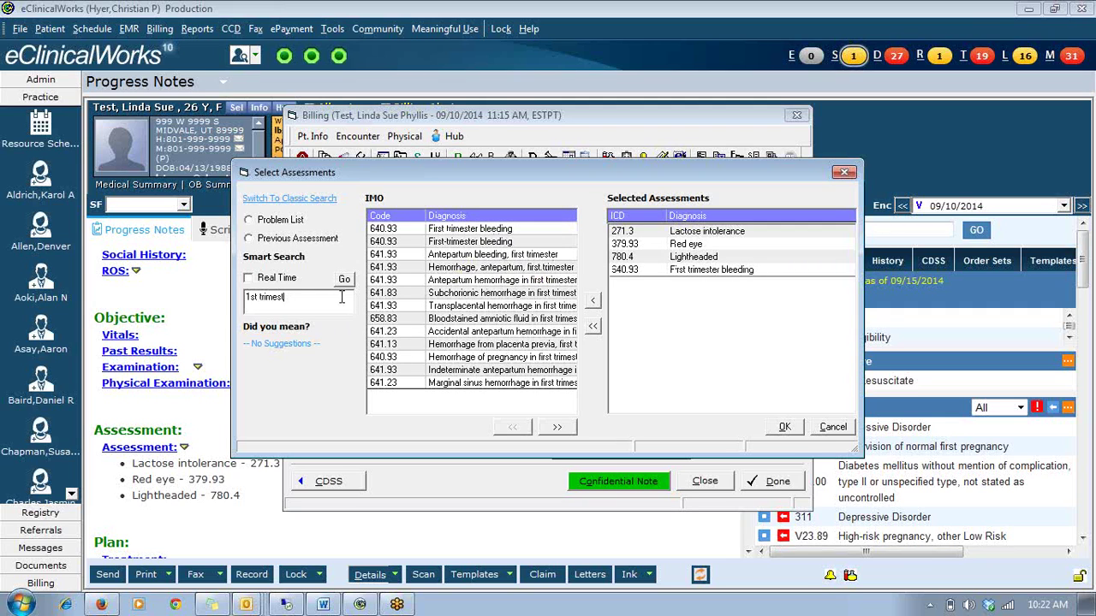
key(BackSpace)
key(BackSpace)
key(BackSpace)
key(BackSpace)
key(BackSpace)
key(BackSpace)
key(BackSpace)
key(BackSpace)
key(BackSpace)
key(BackSpace)
key(BackSpace)
text(nart)
text( attac)
key(Return)
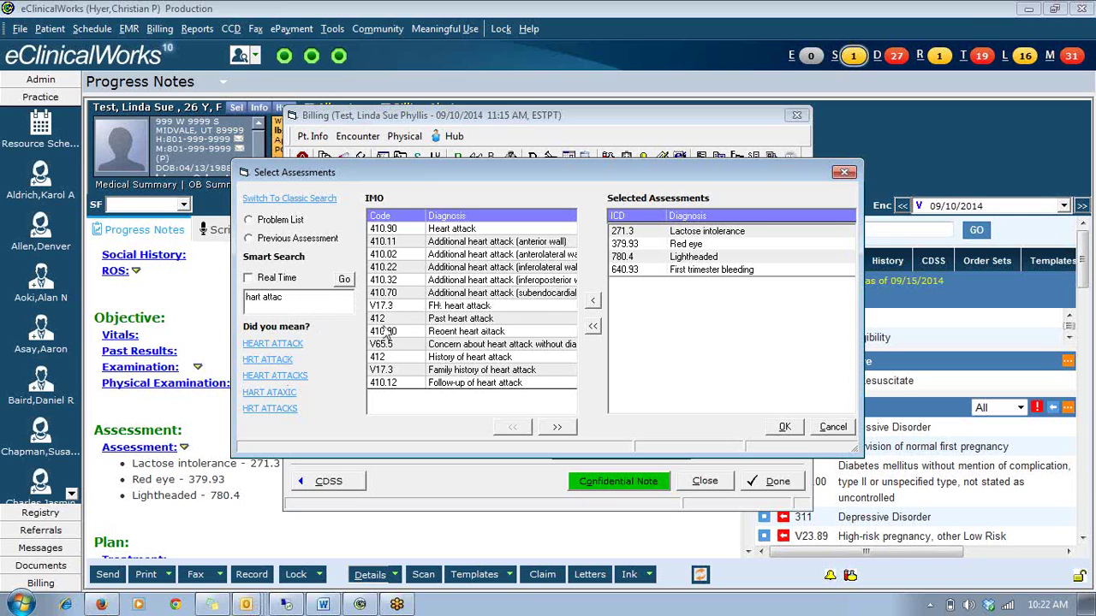
Check the Problem List and Previous Assessment views, then confirm all four assessments in Billing.
click(269, 223)
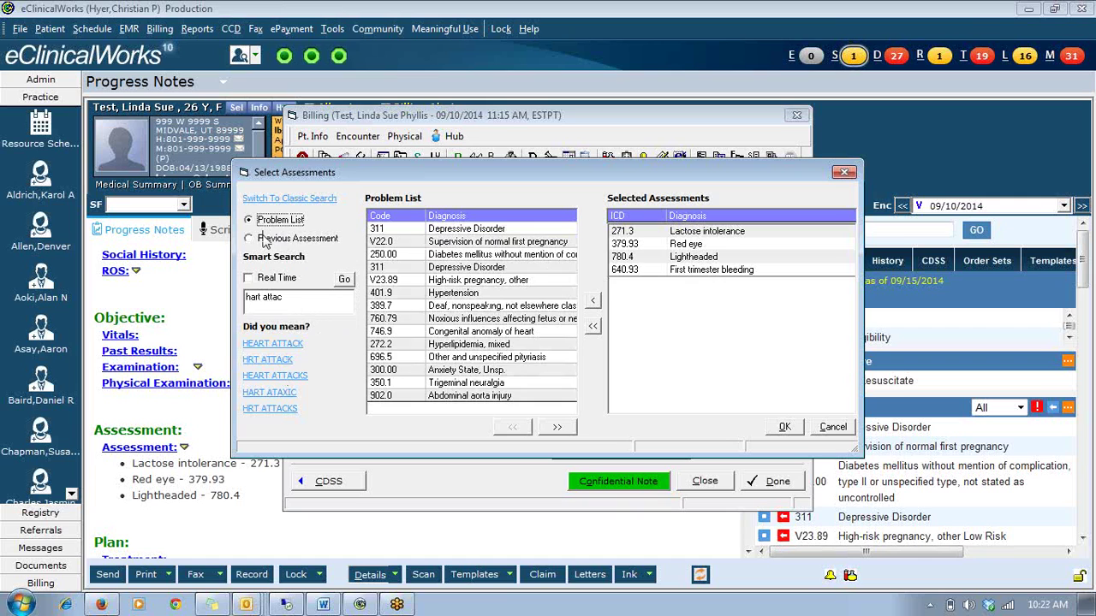
click(265, 239)
click(269, 240)
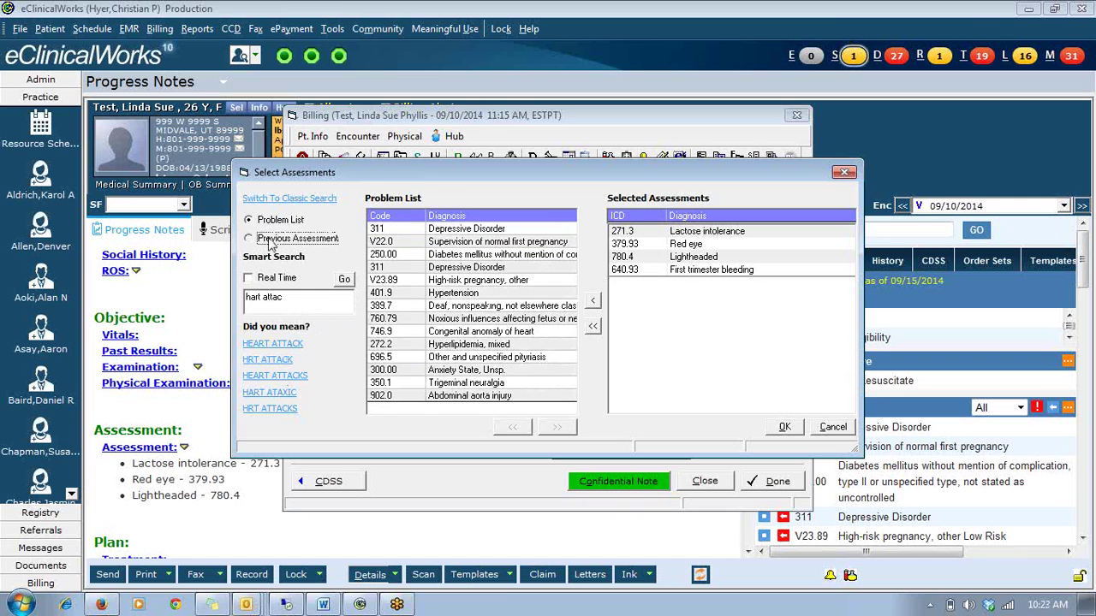
click(268, 240)
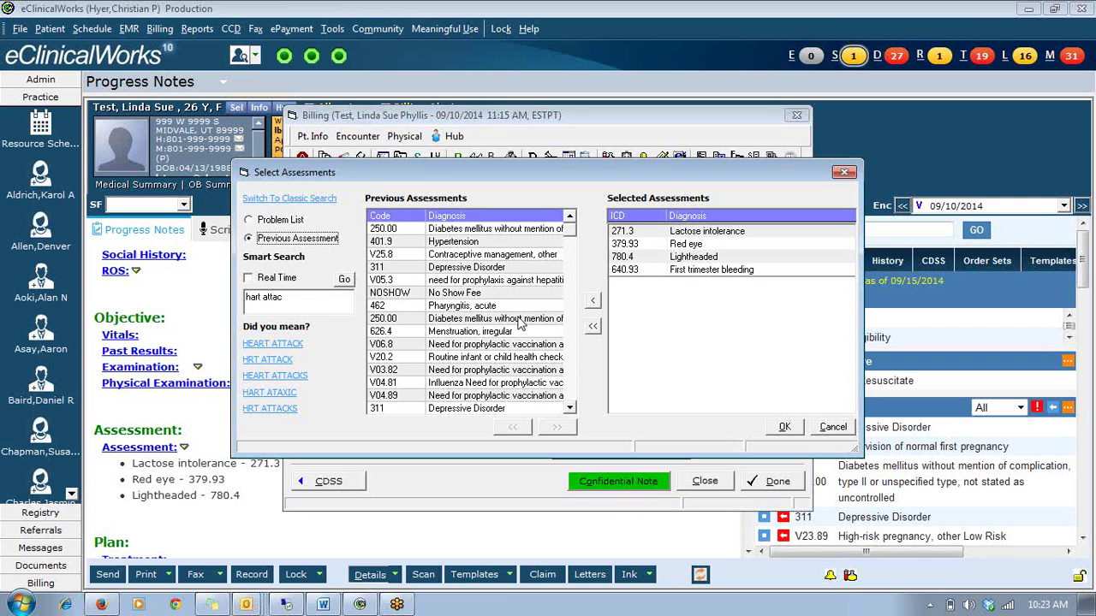
click(785, 430)
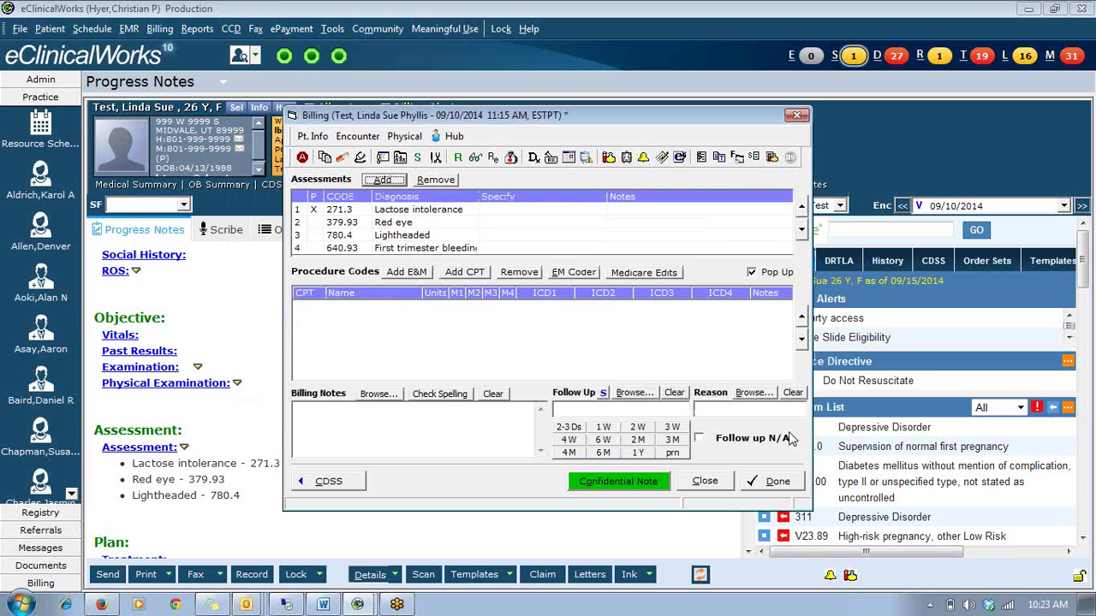
Add Nasal fracture (802.0) to the Problem List through a 'nasal fx' Smart Search.
click(796, 115)
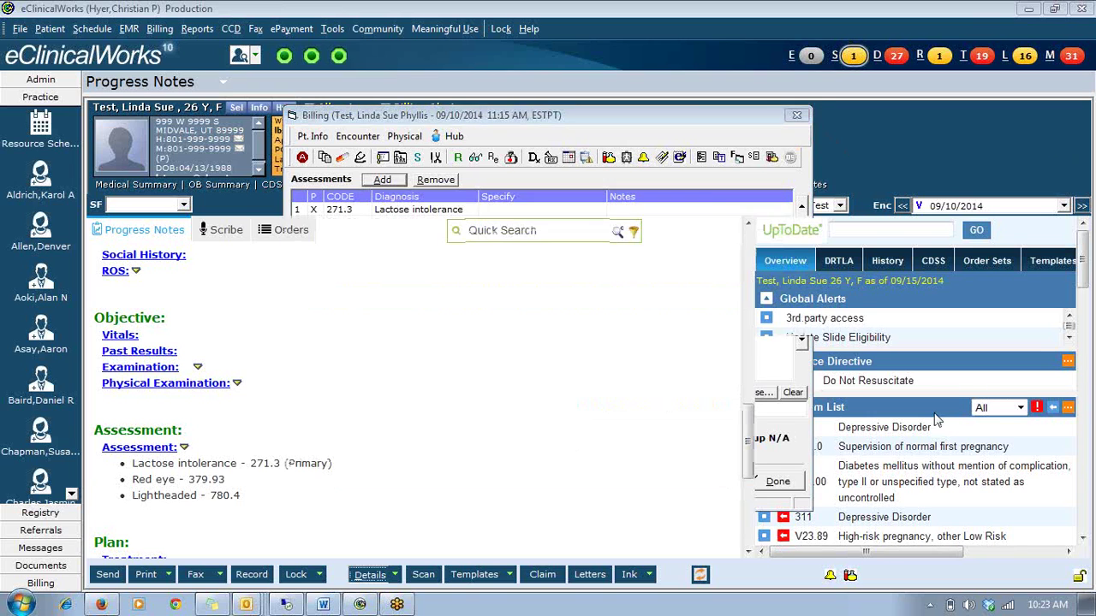
click(1069, 411)
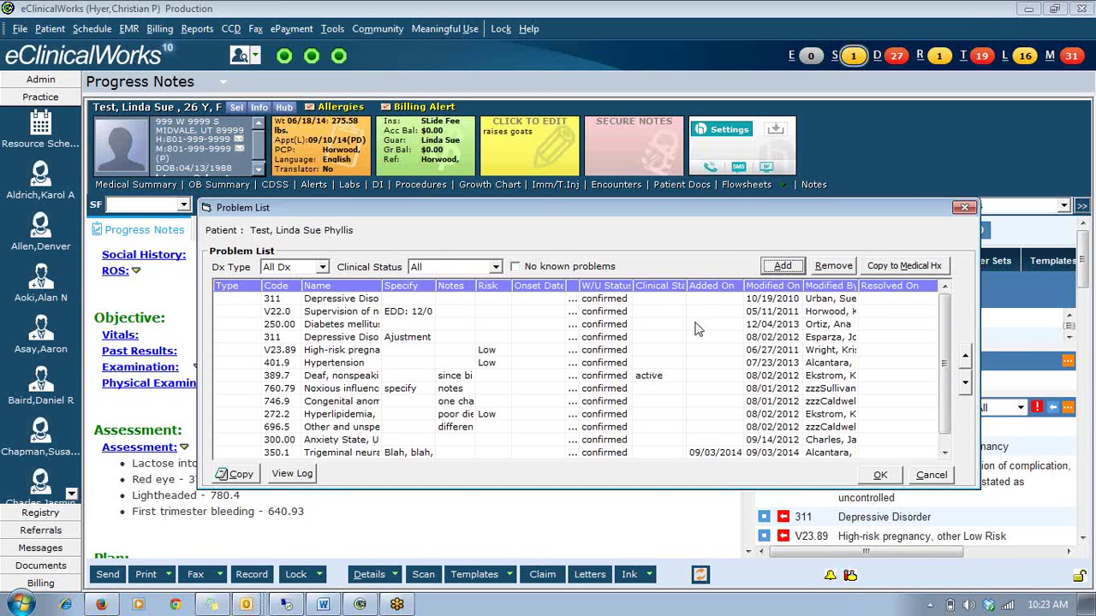
click(783, 267)
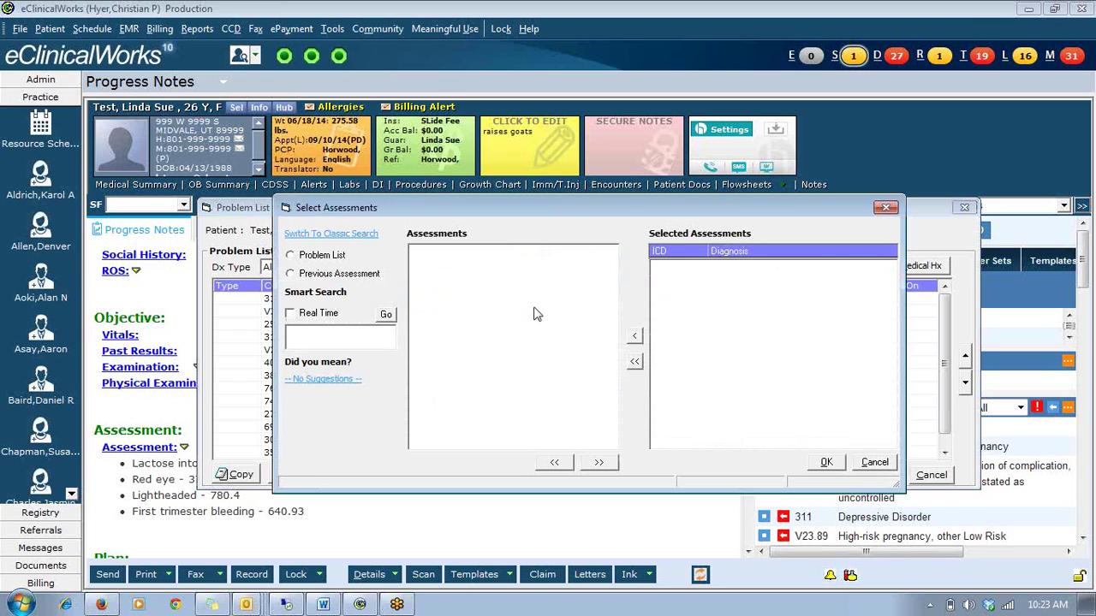
click(347, 347)
text(arm)
text(nasal fx)
key(Return)
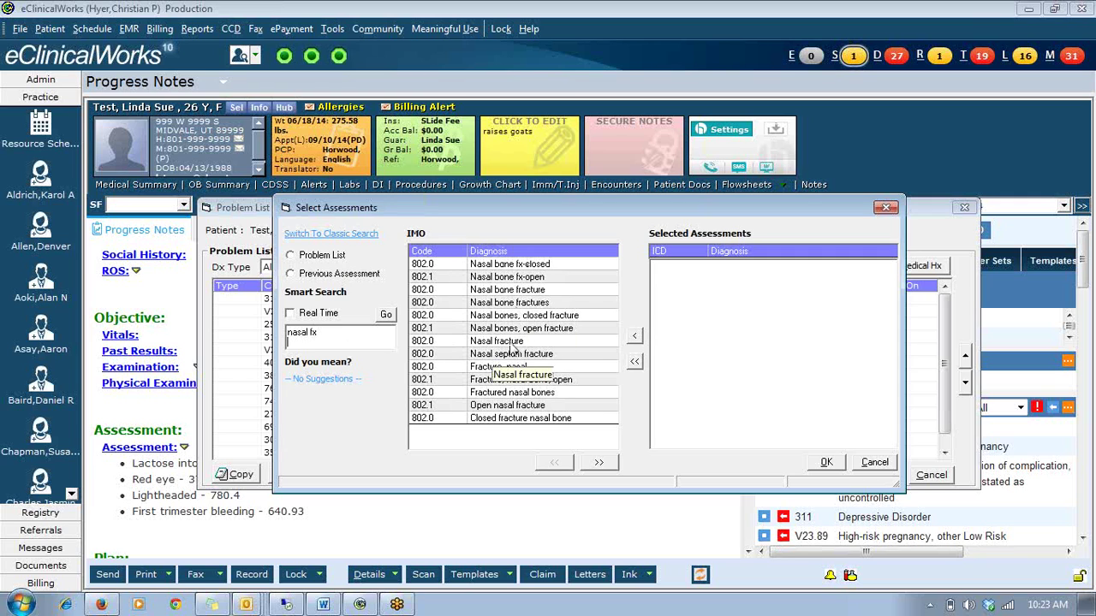
double_click(513, 342)
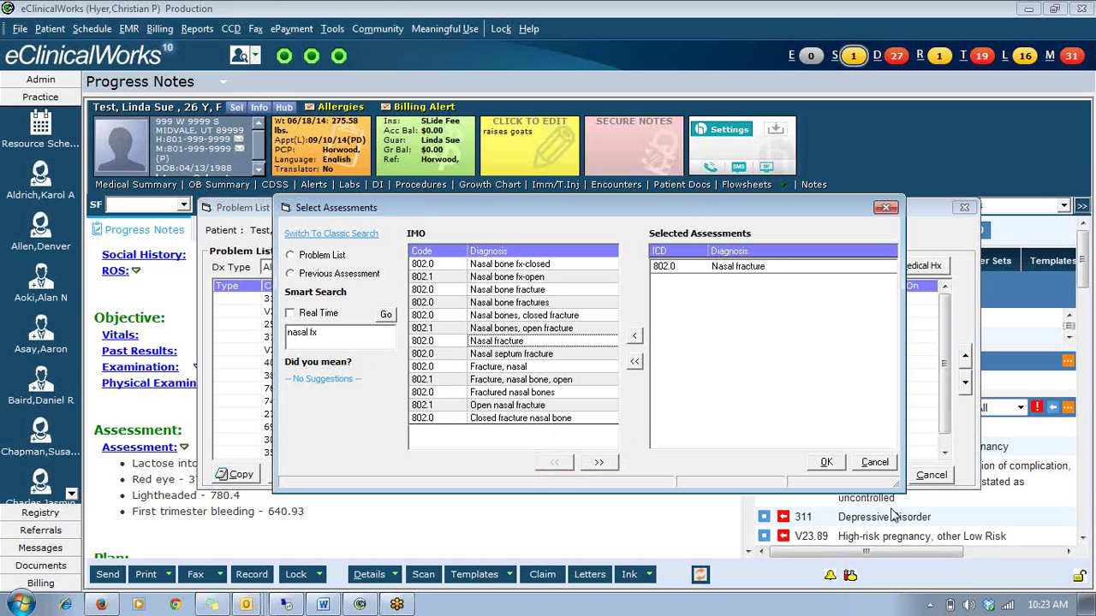
click(826, 463)
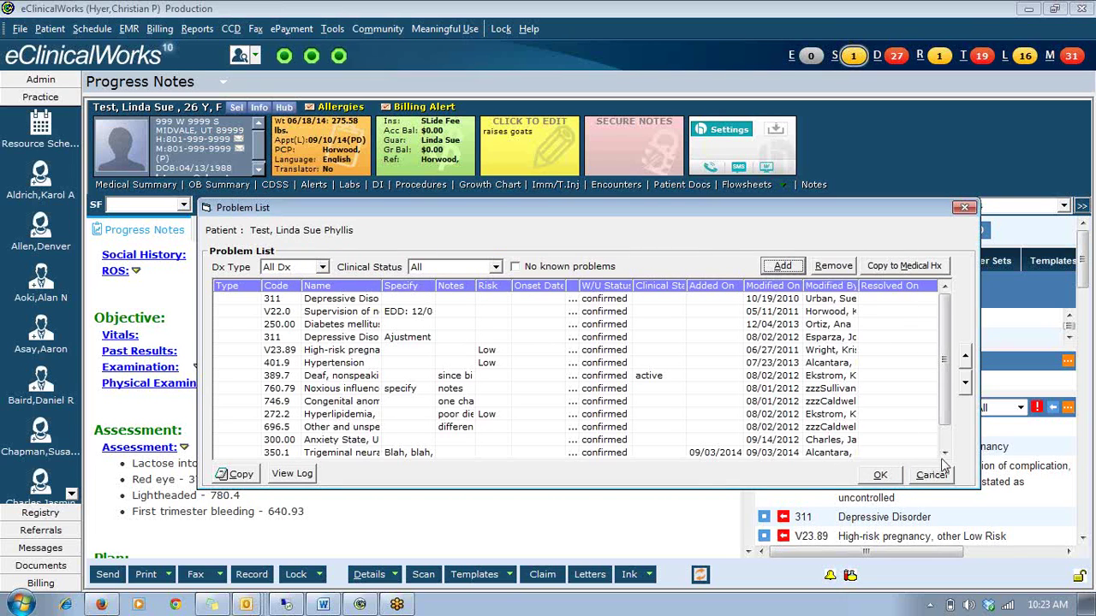
scroll(944, 454, down, 1)
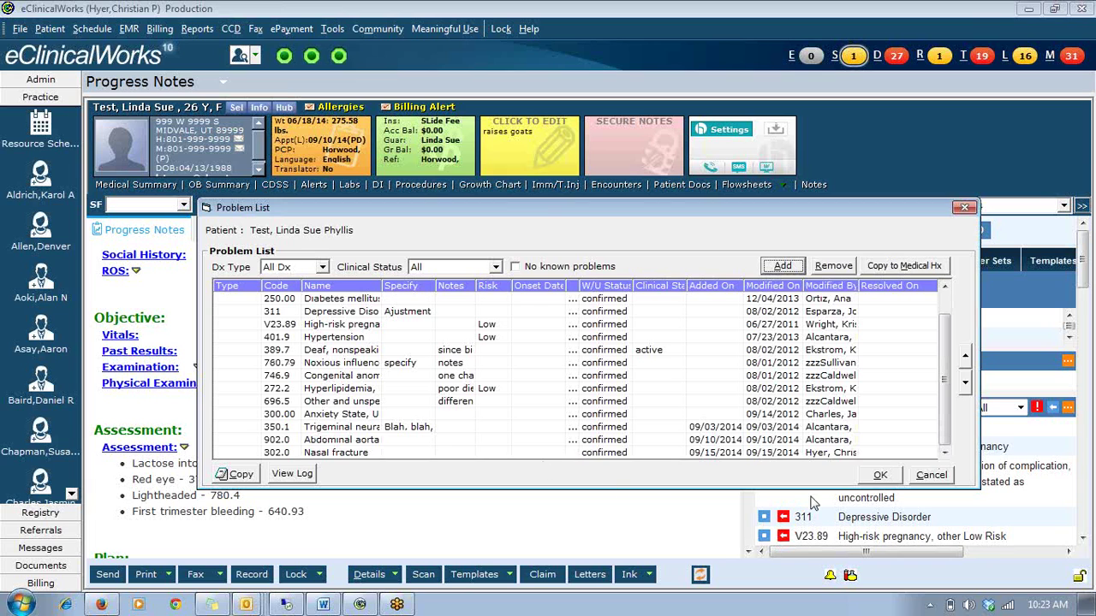
Save the problem list, open Patient Hub, and view then close a new telephone encounter's assessments.
click(879, 475)
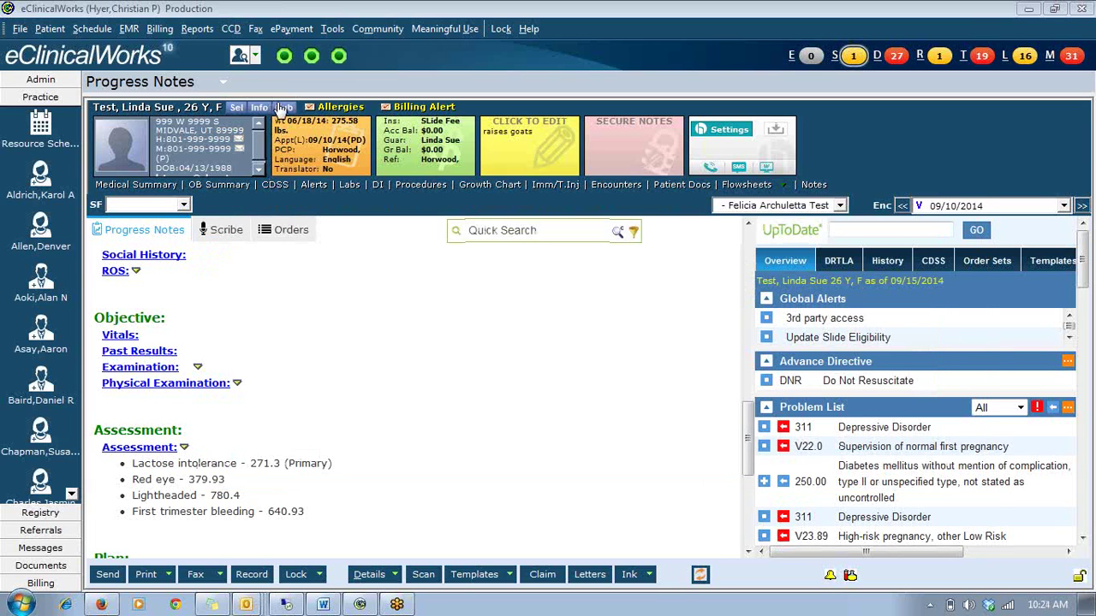
click(282, 108)
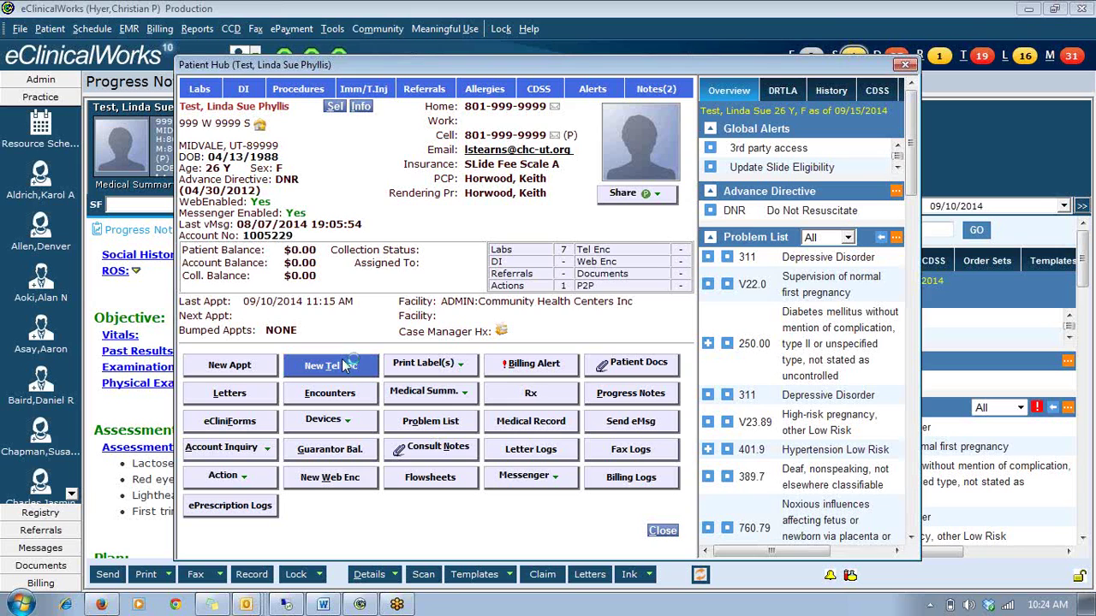
click(342, 366)
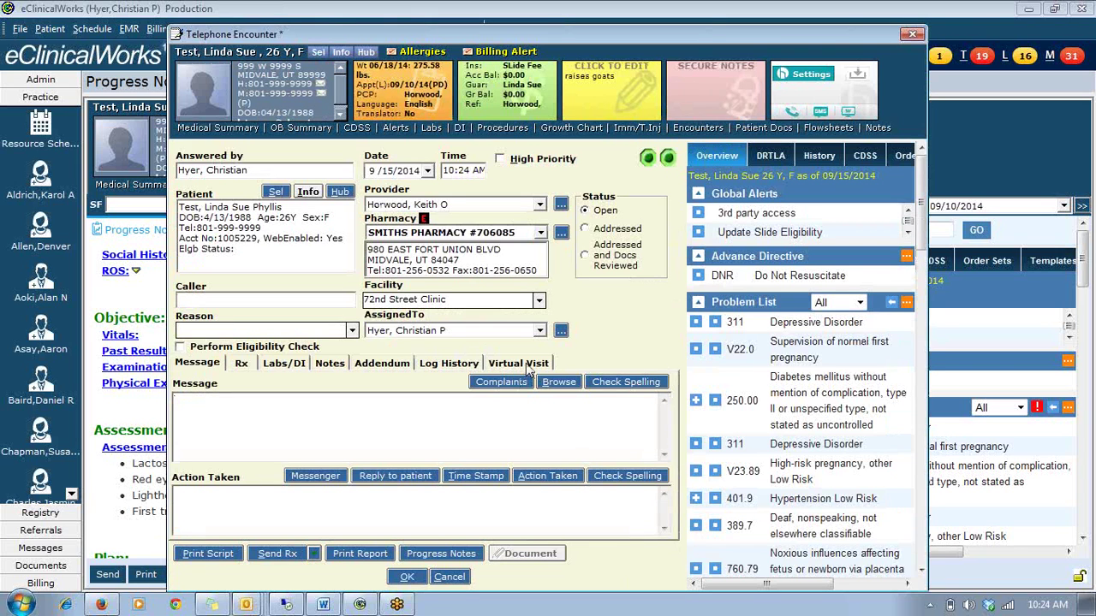
click(524, 364)
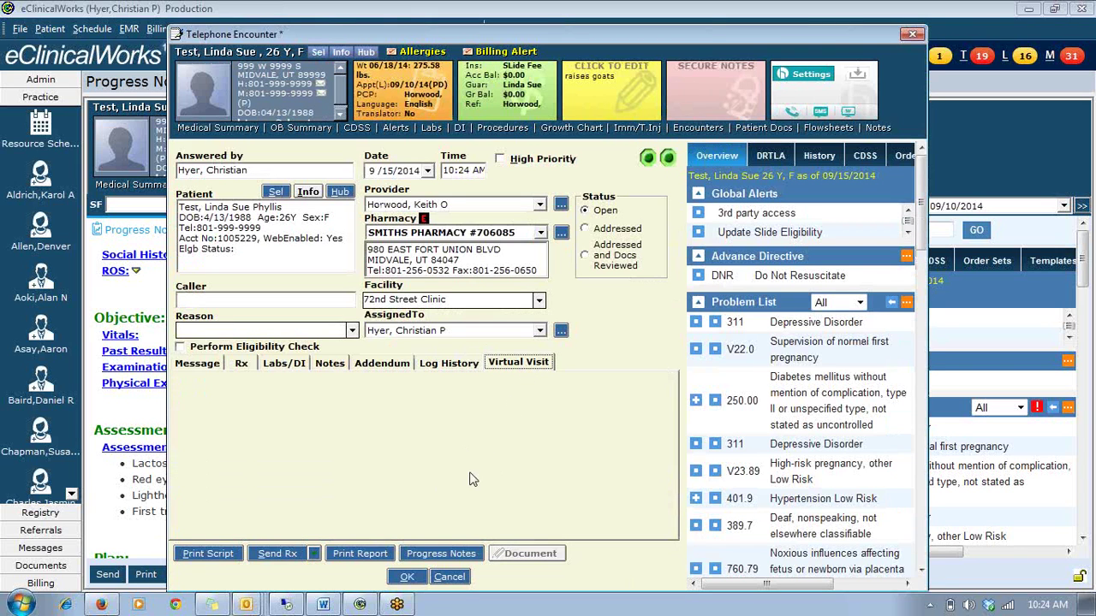
scroll(411, 473, down, 6)
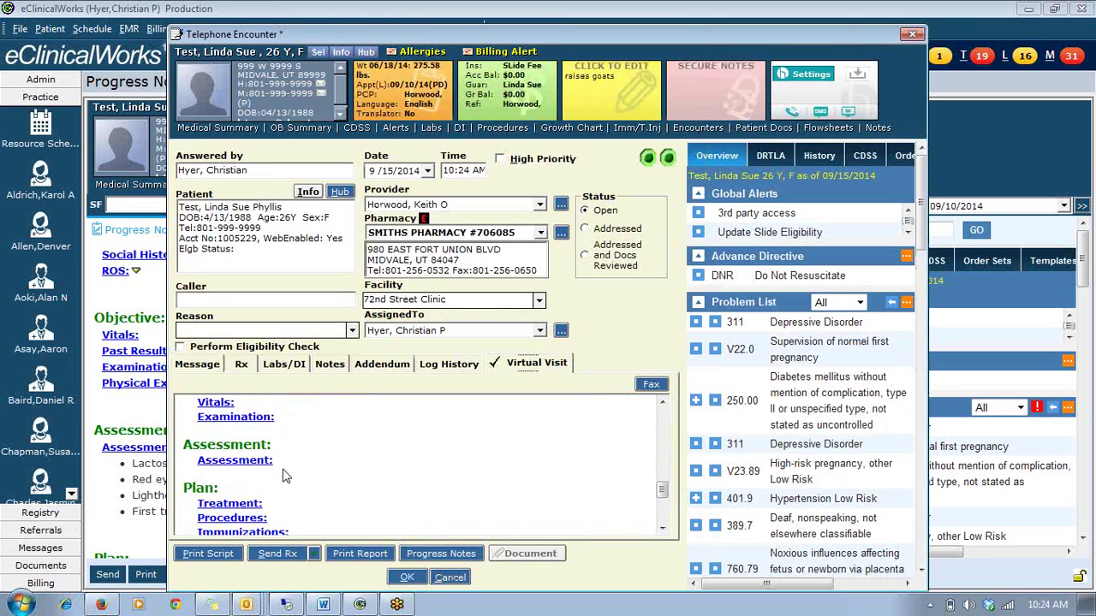
click(243, 420)
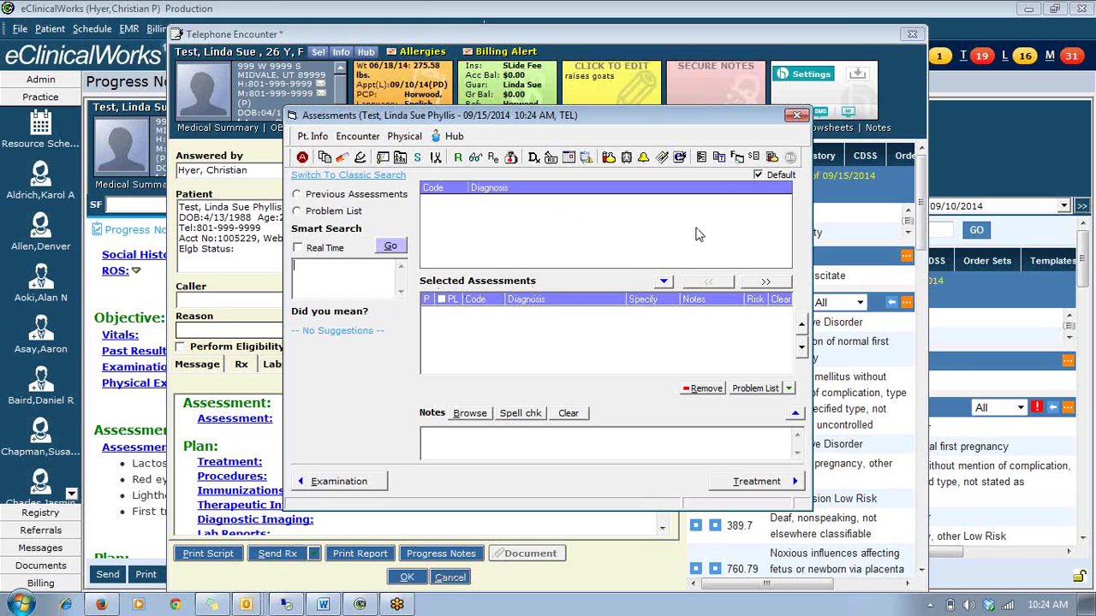
click(346, 287)
click(796, 115)
Discard the telephone encounter and close Patient Hub to return to the progress note.
click(912, 34)
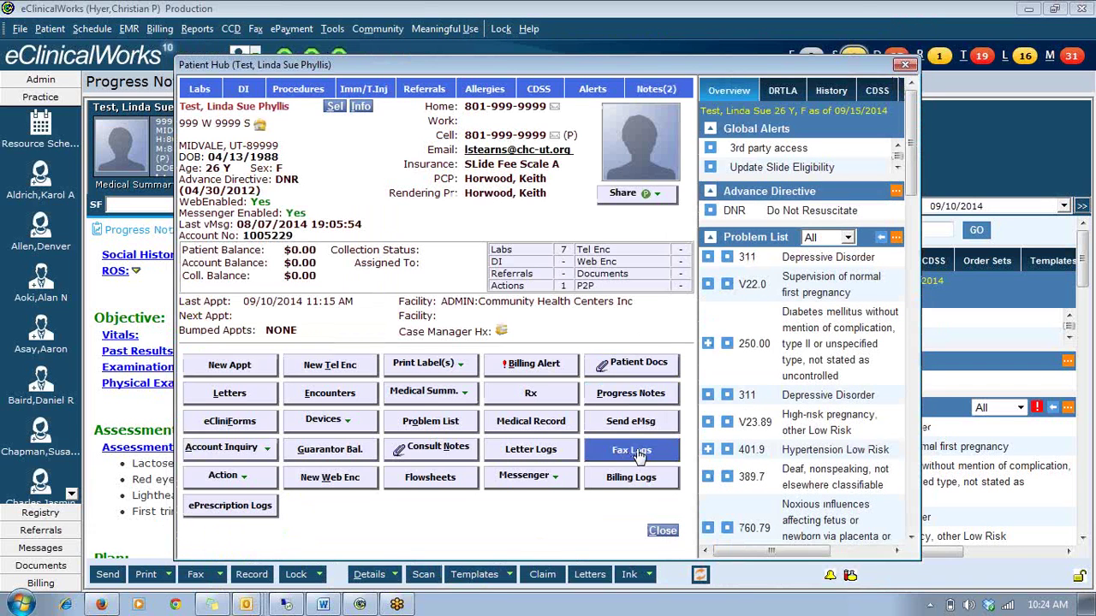
click(664, 531)
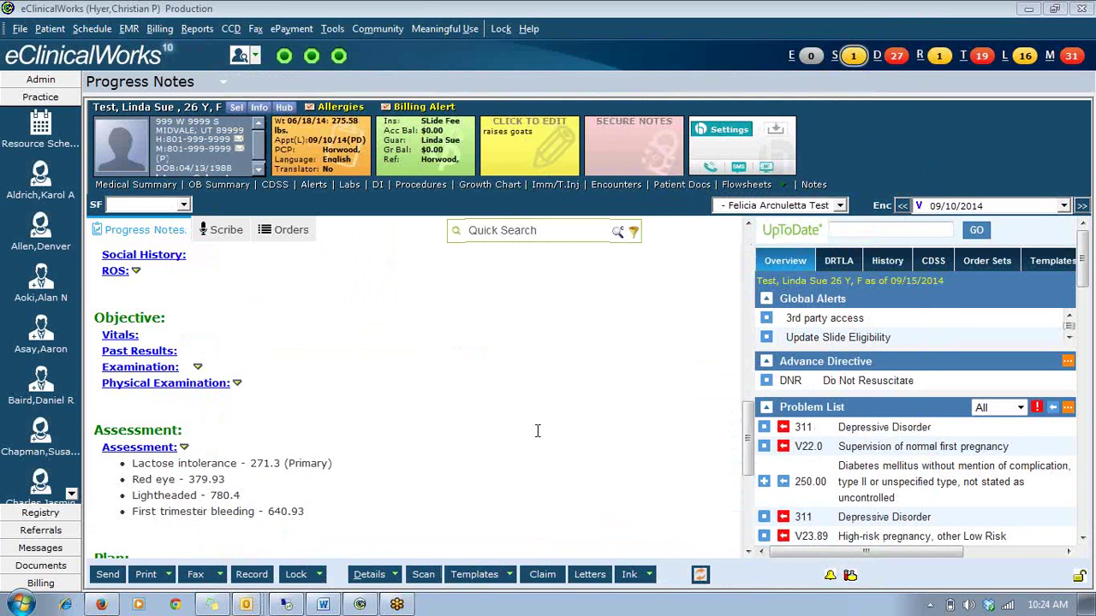